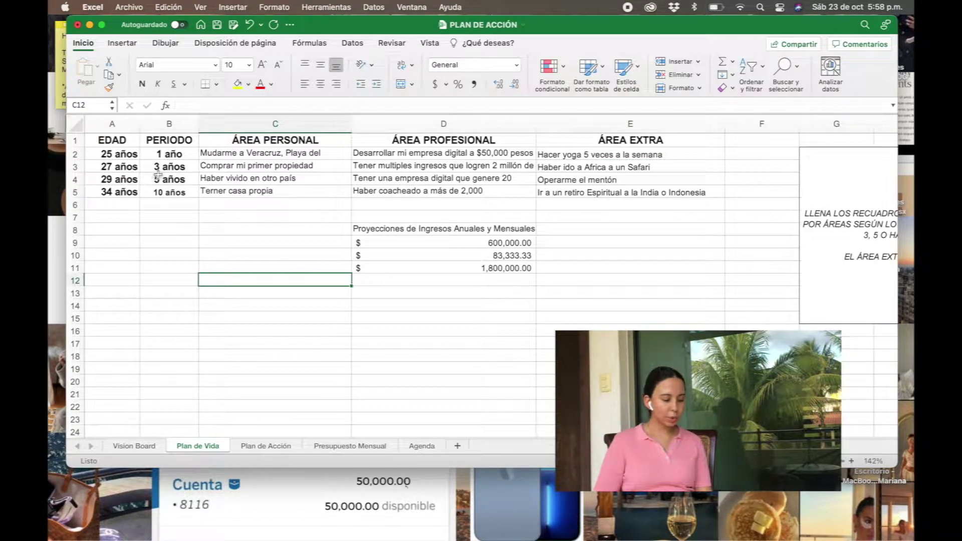
Review the 3-year goals in row 3 across the personal, professional and extra areas, including the related income projection in D10
{"action": "left_click", "coordinate": [125, 168]}
{"action": "left_click", "coordinate": [175, 167]}
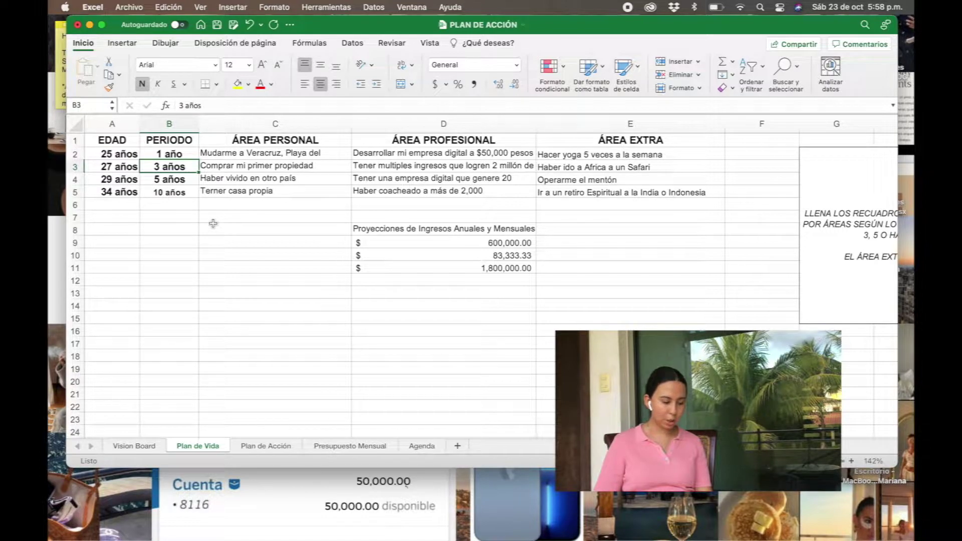
{"action": "left_click", "coordinate": [273, 167]}
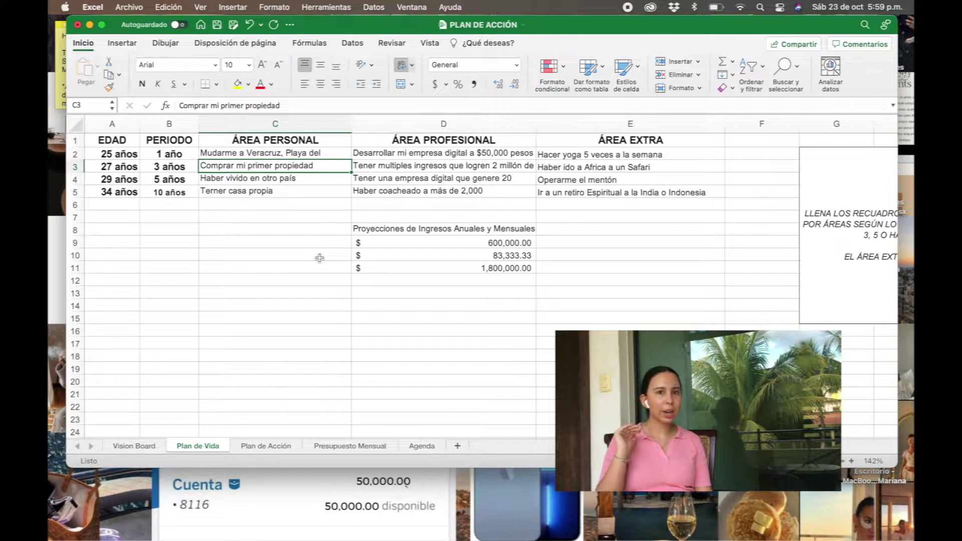
{"action": "key", "text": "Right"}
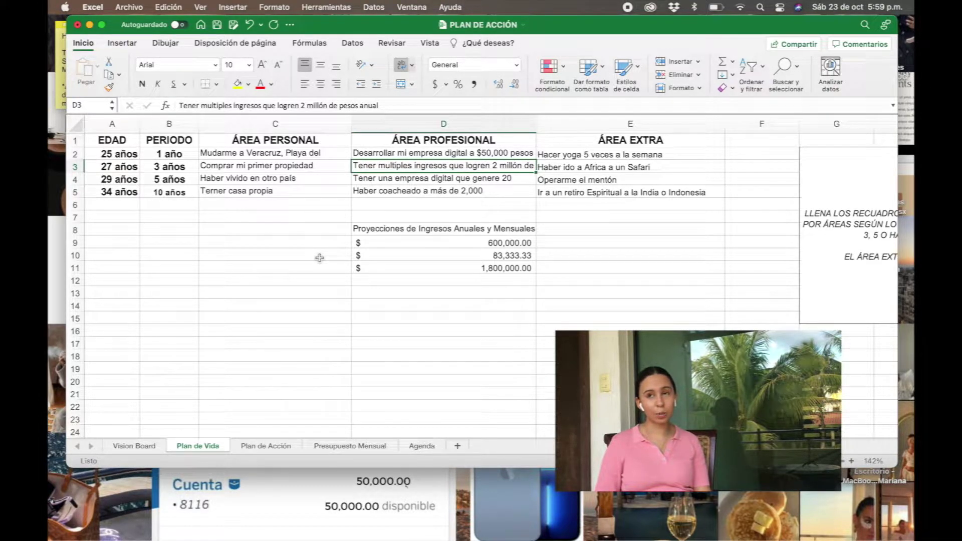
{"action": "key", "text": "Right"}
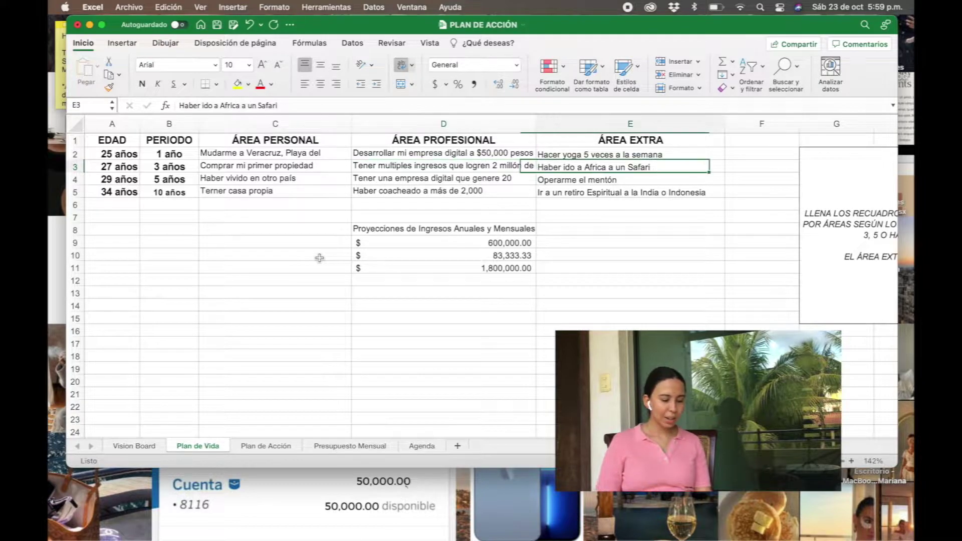
{"action": "key", "text": "Left"}
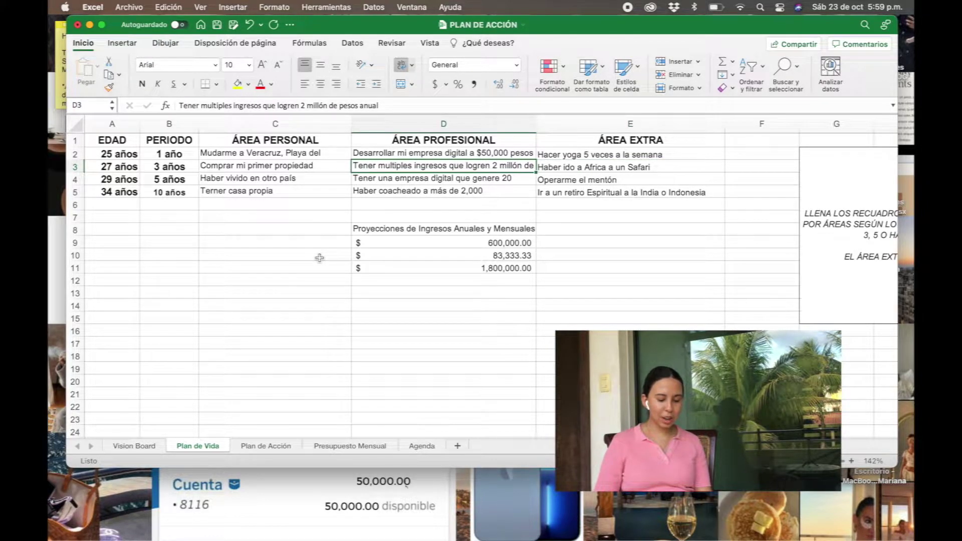
{"action": "left_click", "coordinate": [447, 250]}
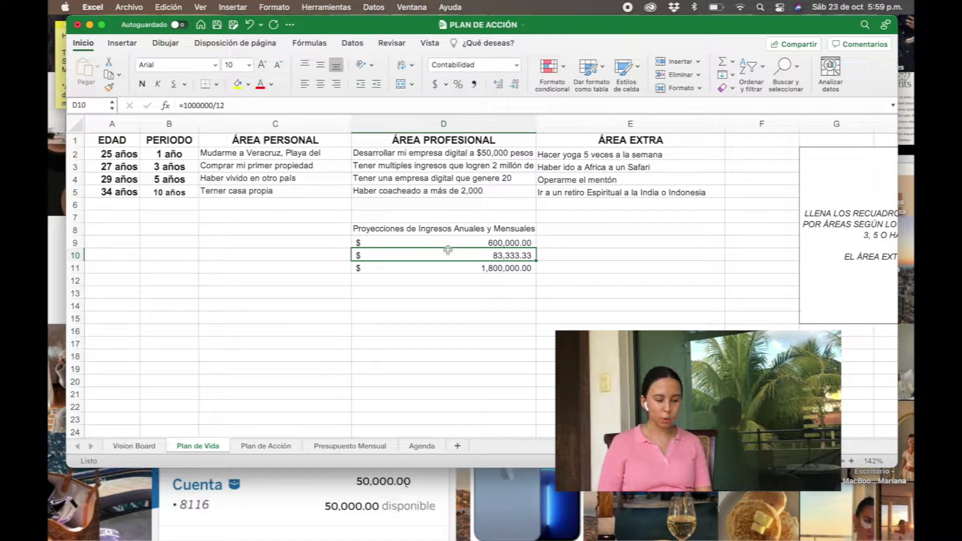
{"action": "left_click", "coordinate": [639, 170]}
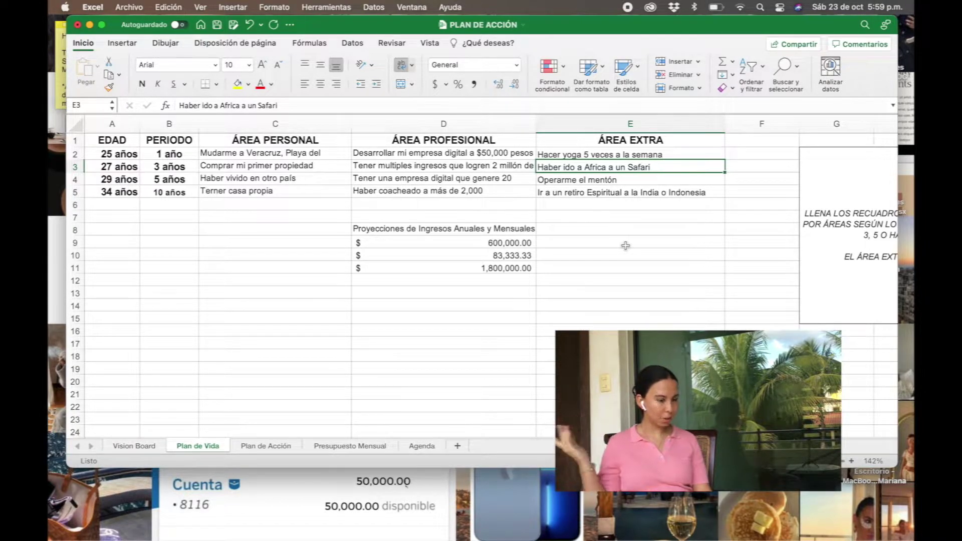
Review the 5-year goals in row 4 for the personal, professional and extra areas
{"action": "left_click", "coordinate": [210, 179]}
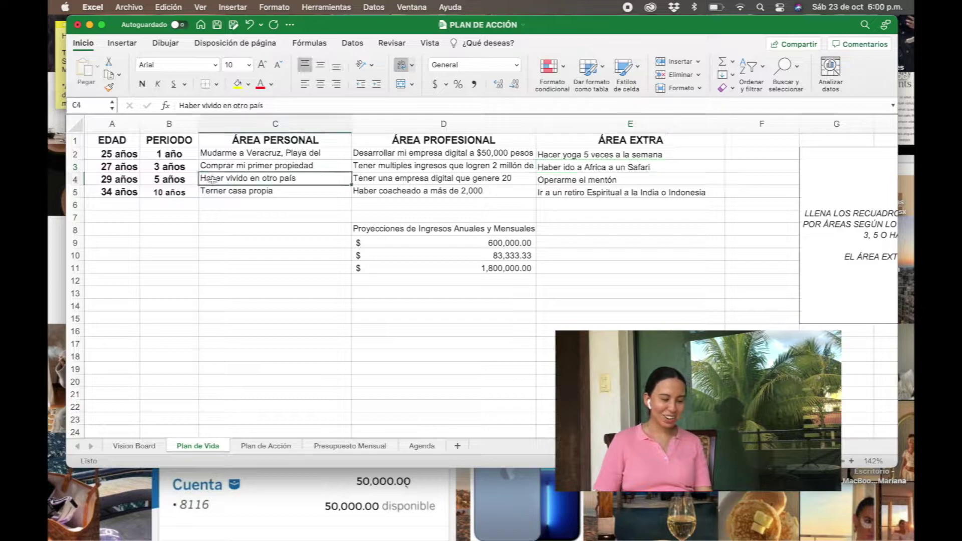
{"action": "left_click", "coordinate": [238, 203]}
{"action": "left_click", "coordinate": [234, 181]}
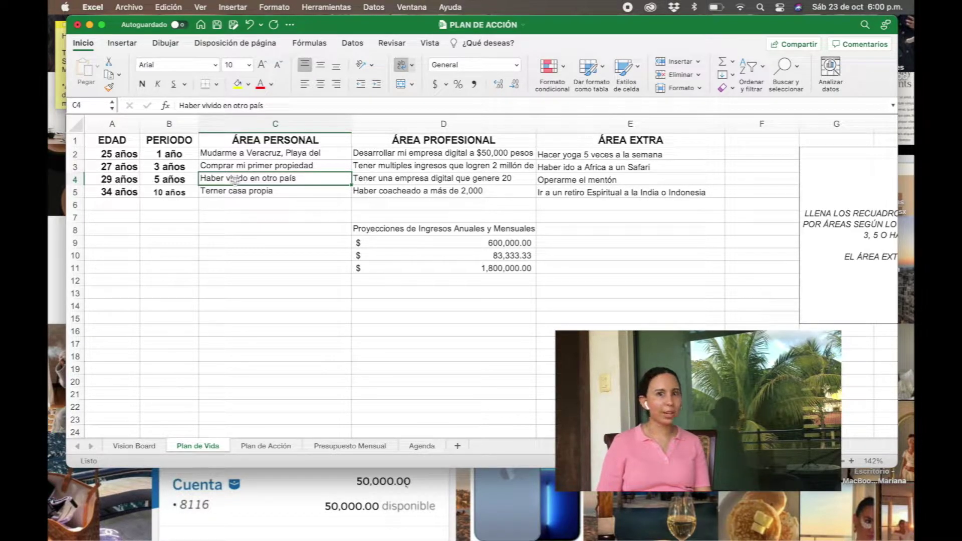
{"action": "key", "text": "Right"}
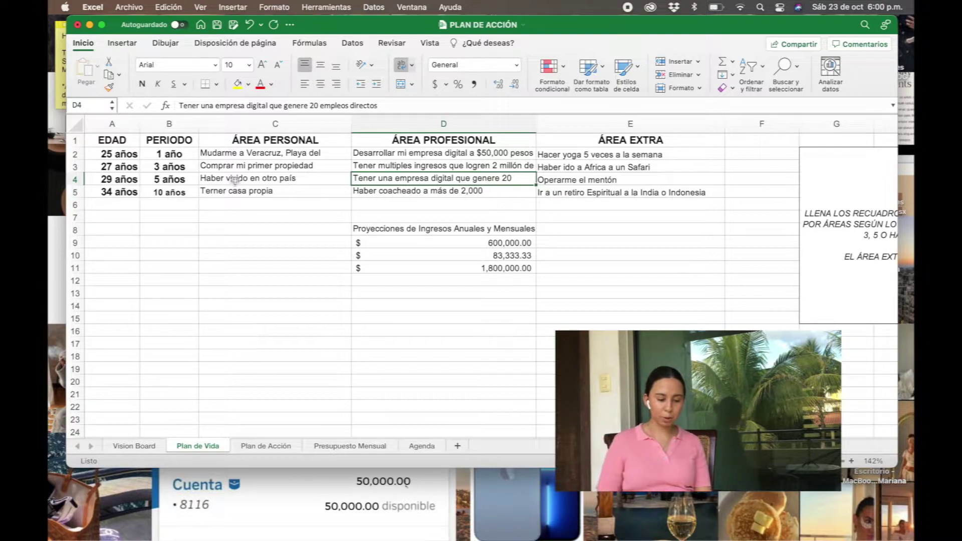
{"action": "key", "text": "Right"}
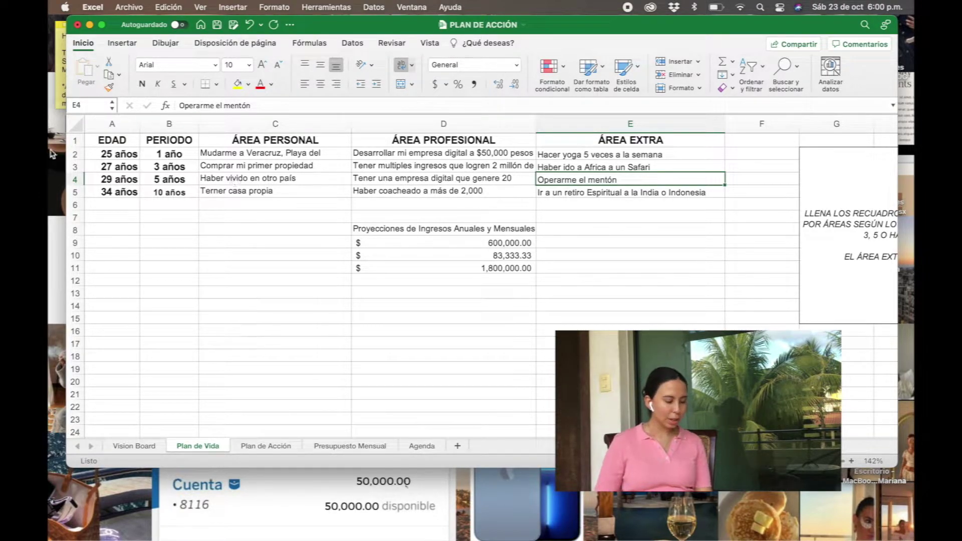
Review the 10-year goals in row 5 for the personal, professional and extra areas
{"action": "left_click", "coordinate": [192, 237]}
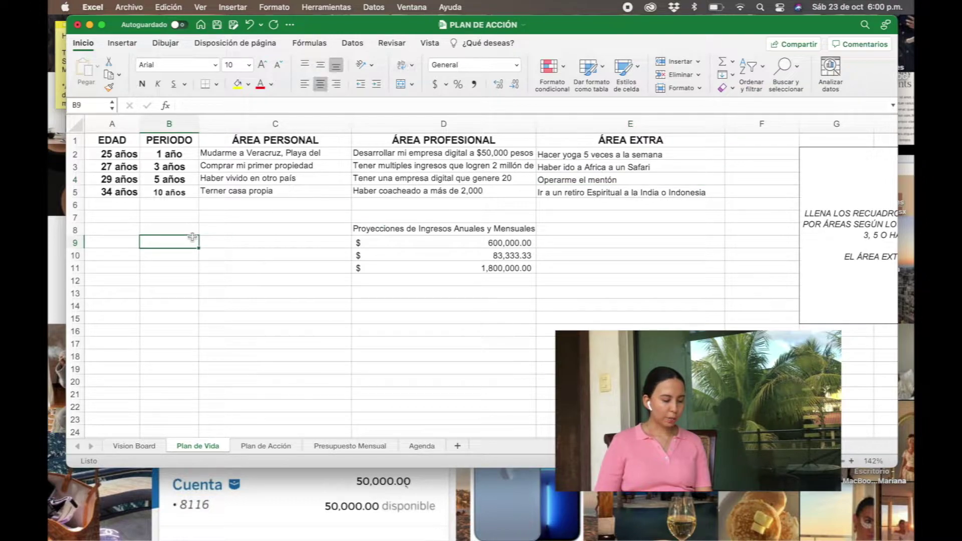
{"action": "left_click", "coordinate": [253, 193]}
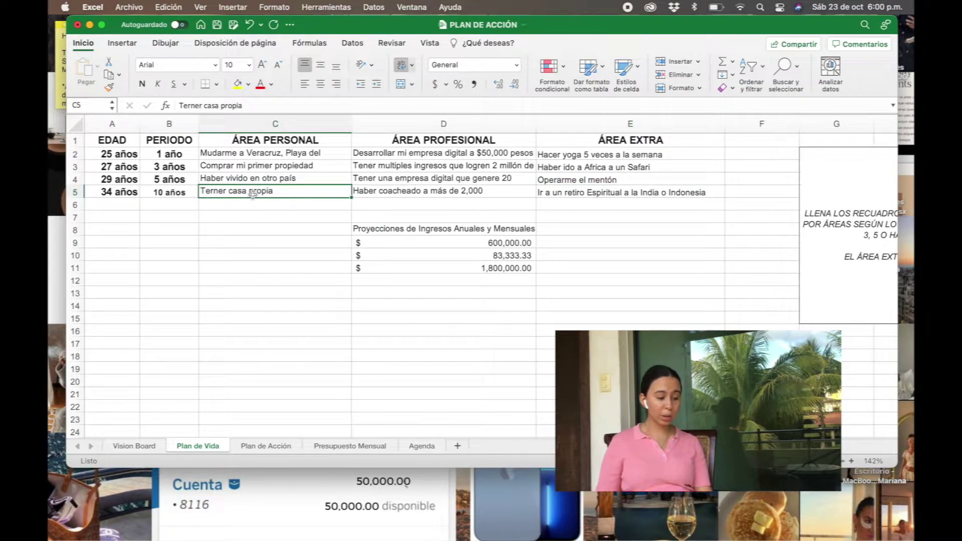
{"action": "left_click", "coordinate": [256, 244]}
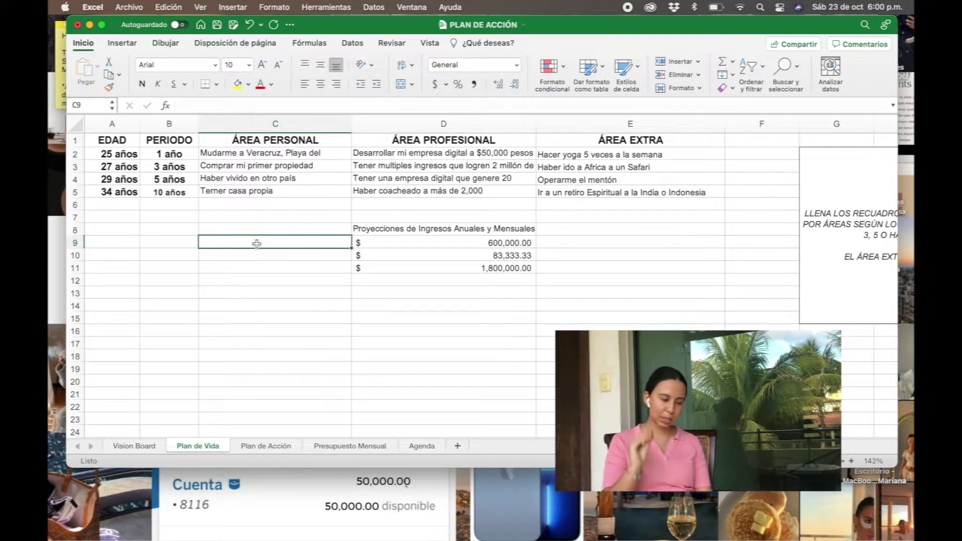
{"action": "key", "text": "Up"}
{"action": "key", "text": "Up"}
{"action": "key", "text": "Up"}
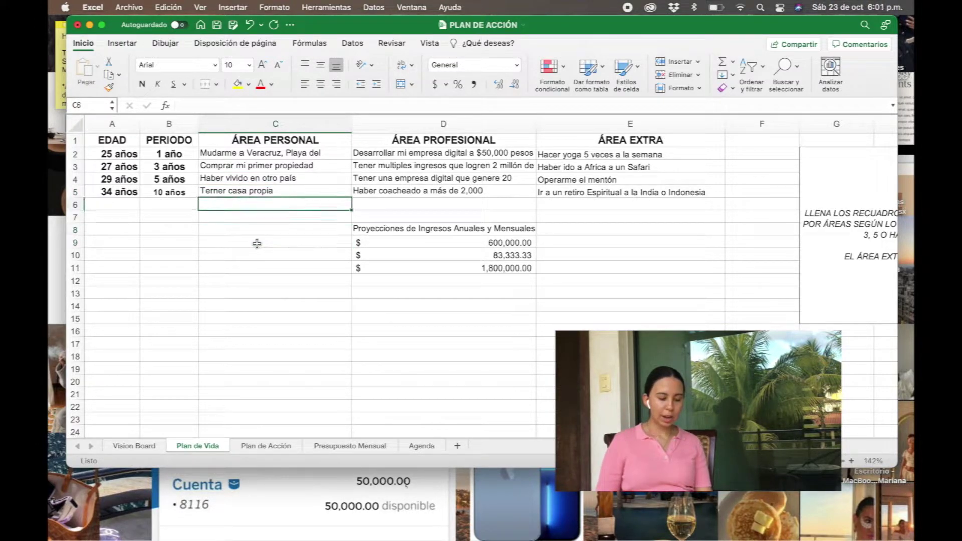
{"action": "key", "text": "Up"}
{"action": "key", "text": "Right"}
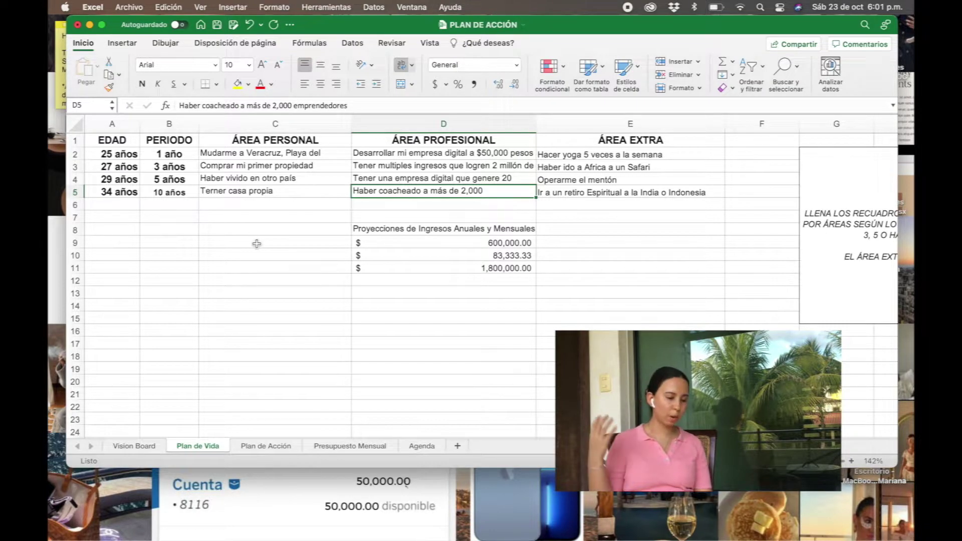
{"action": "key", "text": "Right"}
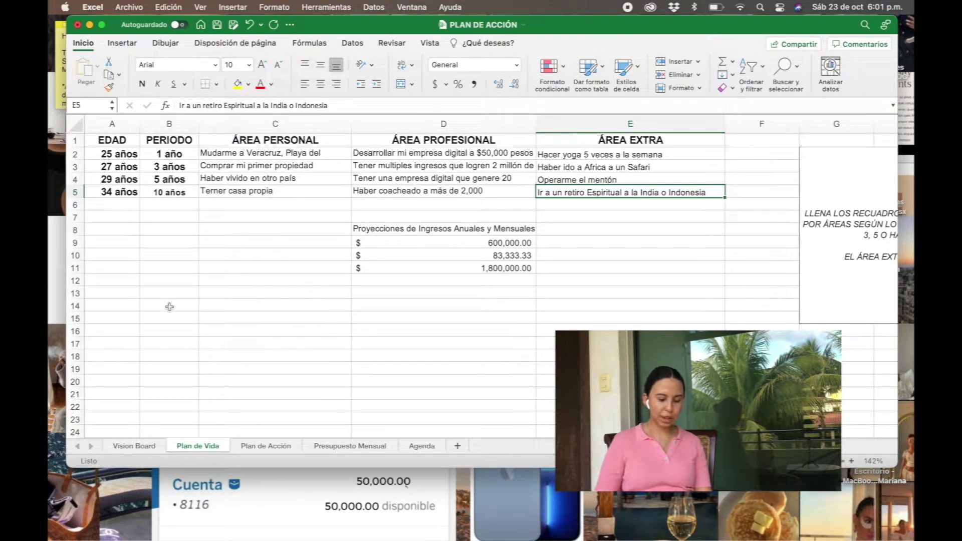
Examine the formulas behind the annual and monthly income projections in D9 through D11
{"action": "left_click", "coordinate": [501, 243]}
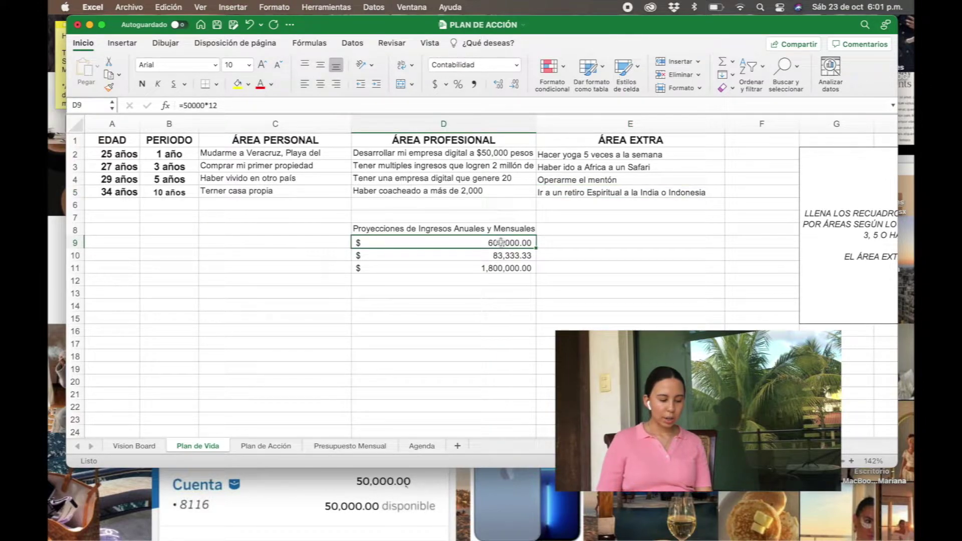
{"action": "key", "text": "Down"}
{"action": "key", "text": "Down"}
{"action": "key", "text": "Down"}
{"action": "key", "text": "Up"}
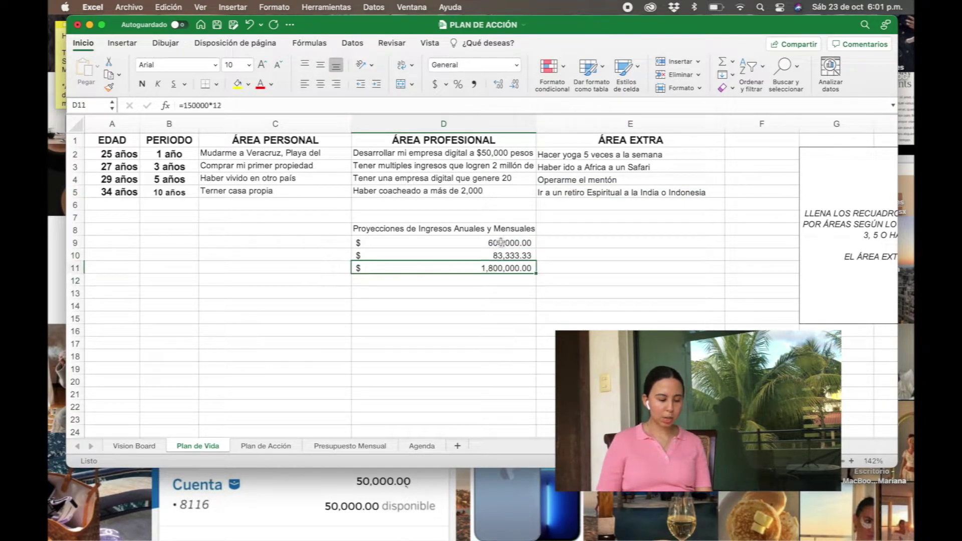
{"action": "key", "text": "Up"}
{"action": "key", "text": "Up"}
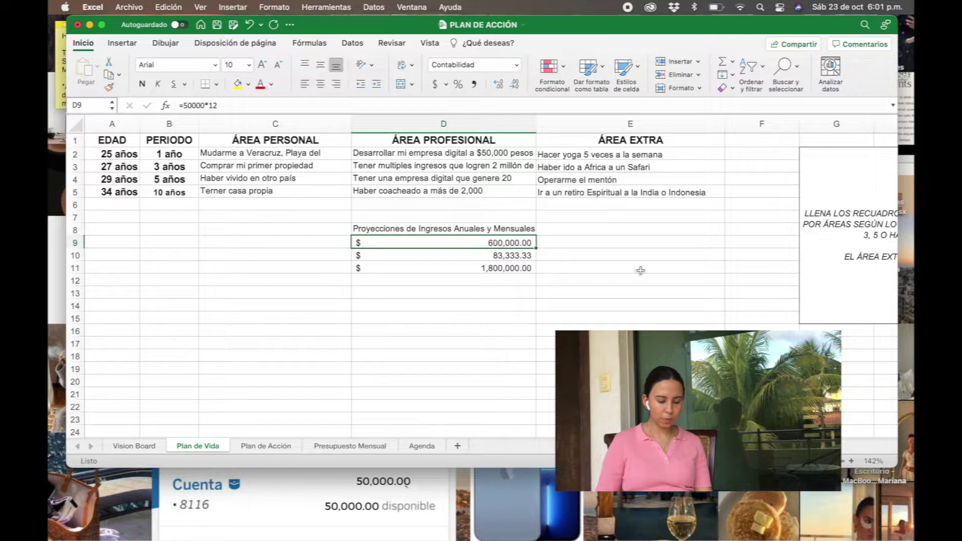
{"action": "key", "text": "Down"}
{"action": "key", "text": "Down"}
{"action": "key", "text": "Down"}
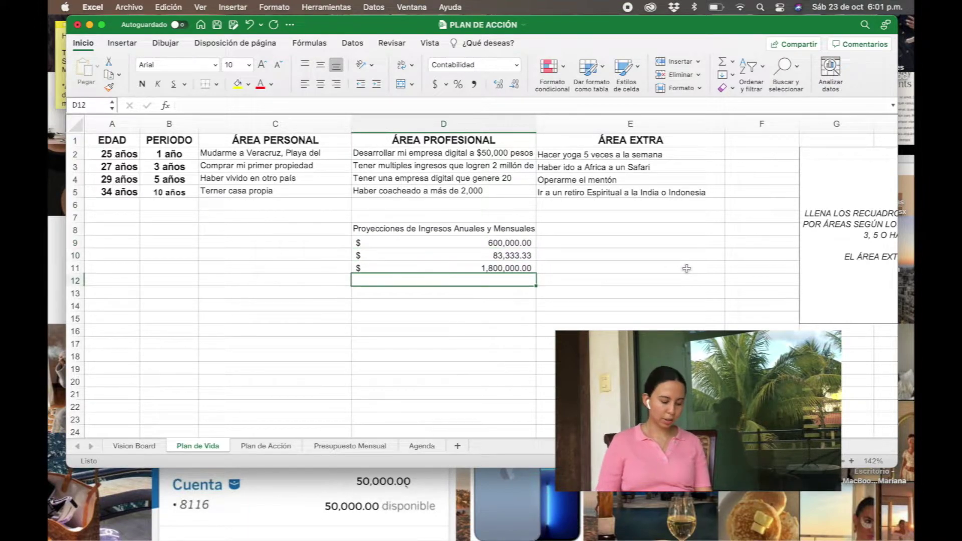
Open the Plan de Acción sheet and review the first goal in row 2, from its start date to its deadline
{"action": "left_click", "coordinate": [265, 446]}
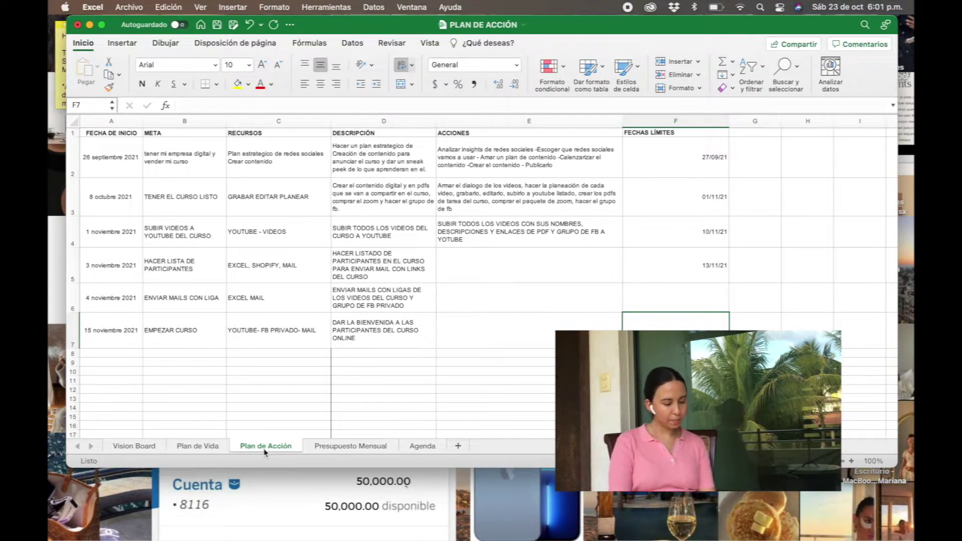
{"action": "left_click", "coordinate": [167, 184]}
{"action": "left_click", "coordinate": [136, 161]}
{"action": "left_click", "coordinate": [187, 167]}
{"action": "key", "text": "Right"}
{"action": "key", "text": "Right"}
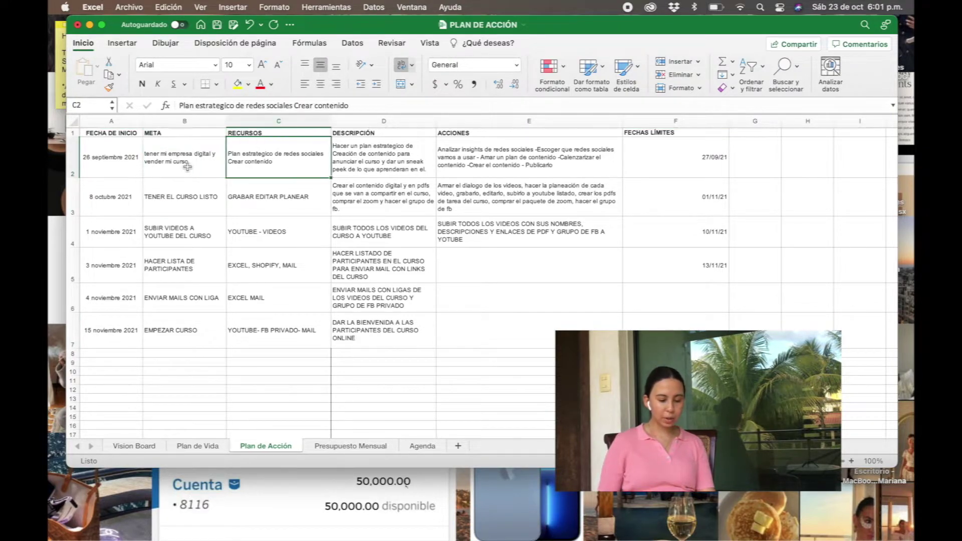
{"action": "key", "text": "Right"}
{"action": "key", "text": "Right"}
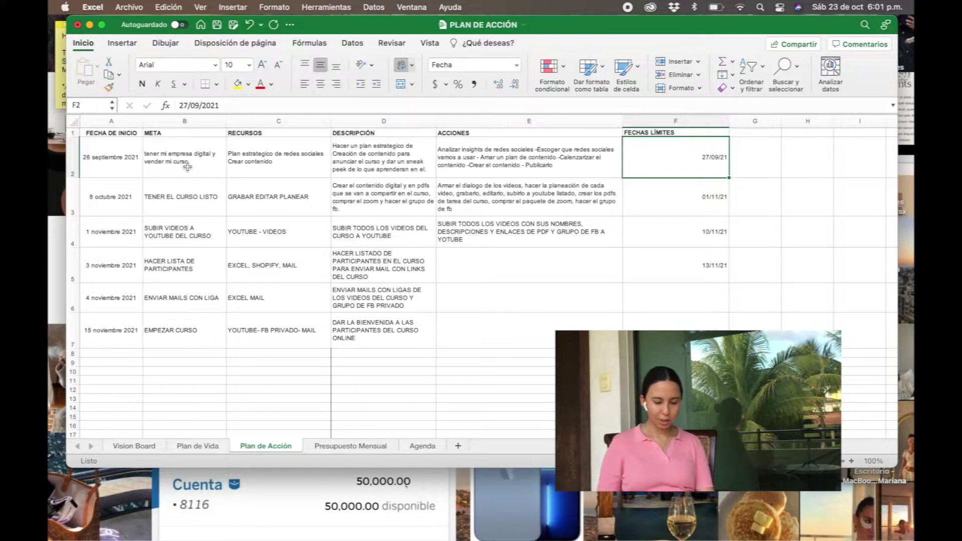
Review the "TENER EL CURSO LISTO" goal in row 3, including its resources, description, actions and deadline
{"action": "left_click", "coordinate": [201, 205]}
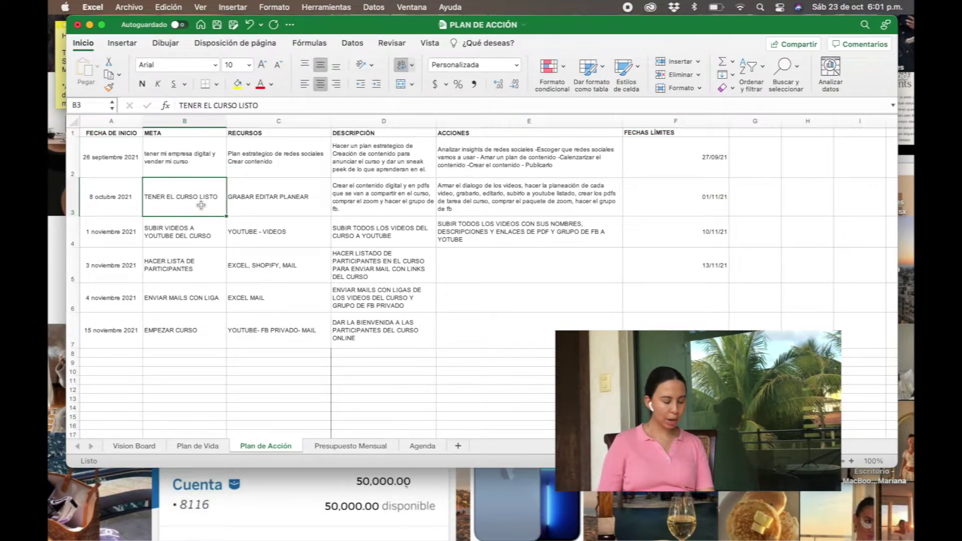
{"action": "key", "text": "Right"}
{"action": "key", "text": "Right"}
{"action": "key", "text": "Right"}
{"action": "key", "text": "Right"}
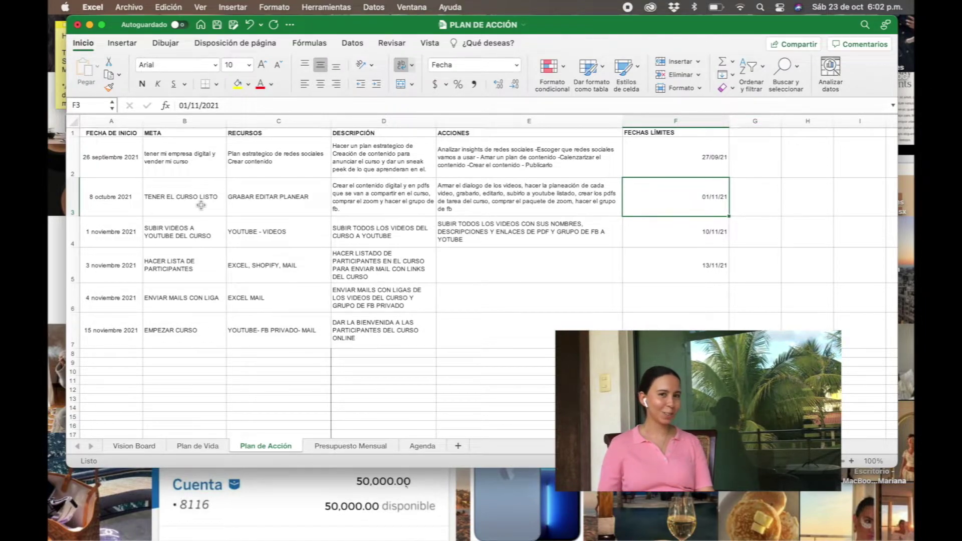
Review the goal of uploading the course videos to YouTube in row 4 through its deadline, dismissing the WhatsApp notification
{"action": "left_click", "coordinate": [169, 226]}
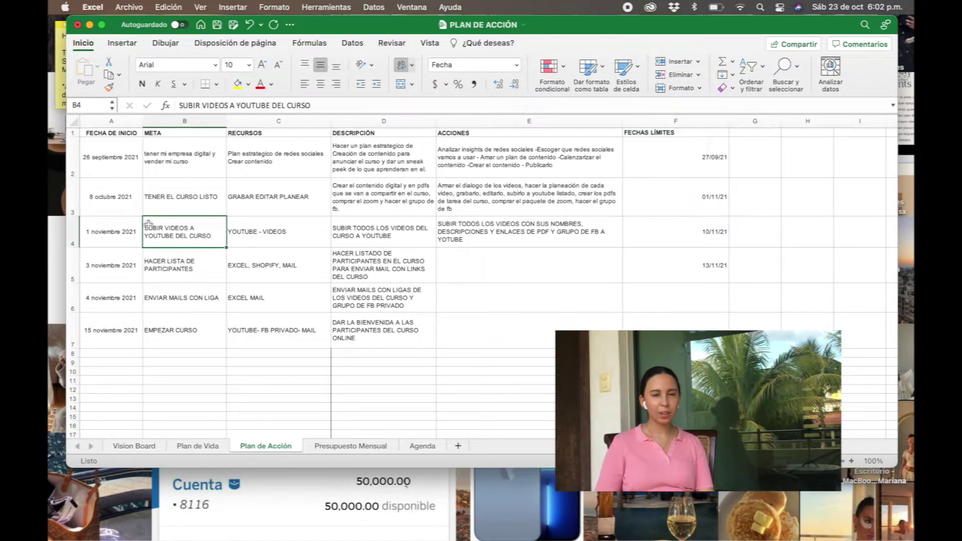
{"action": "left_click", "coordinate": [131, 225]}
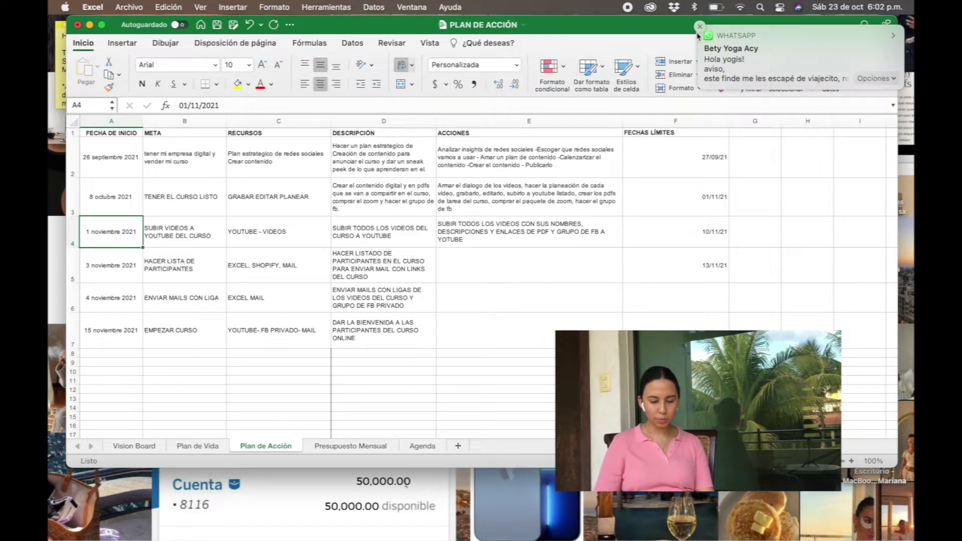
{"action": "left_click", "coordinate": [702, 29]}
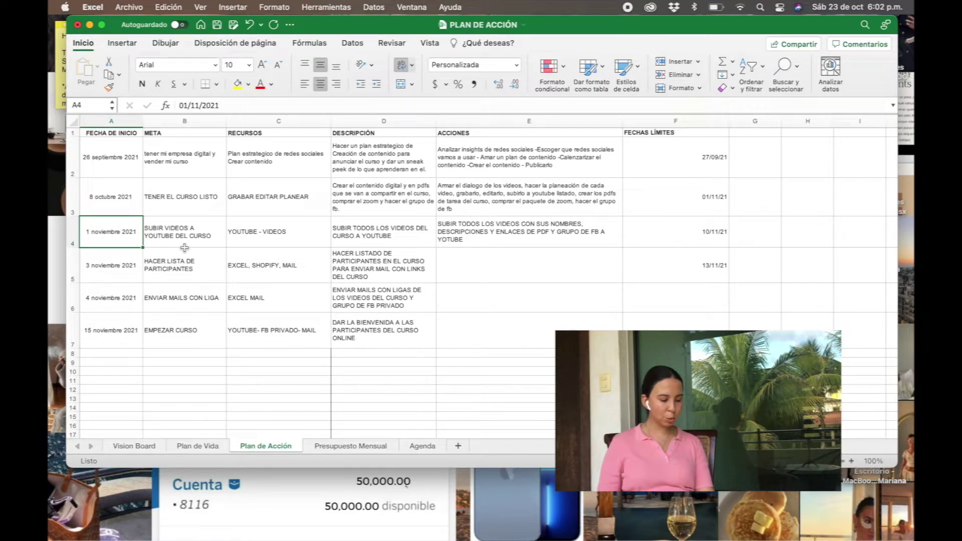
{"action": "key", "text": "Right"}
{"action": "key", "text": "Right"}
{"action": "key", "text": "Right"}
{"action": "key", "text": "Right"}
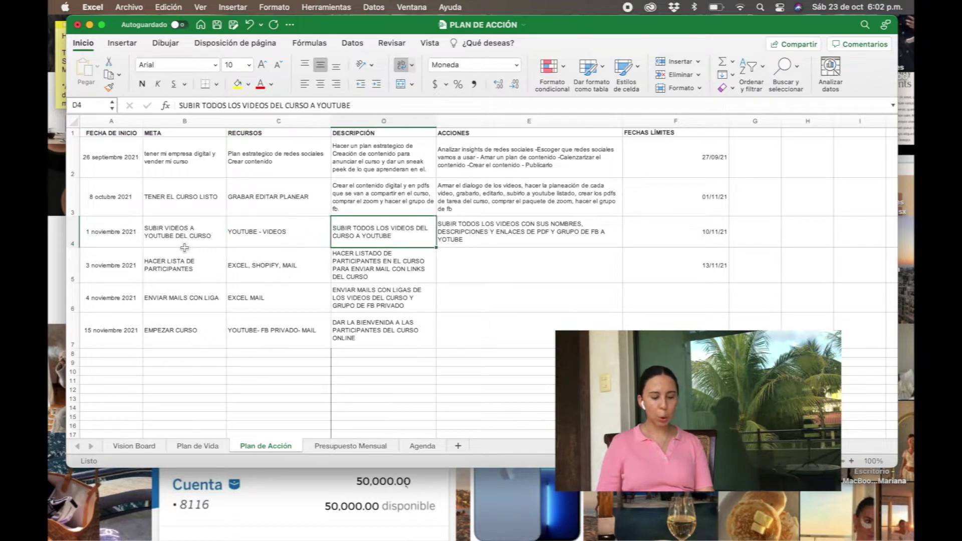
{"action": "key", "text": "Right"}
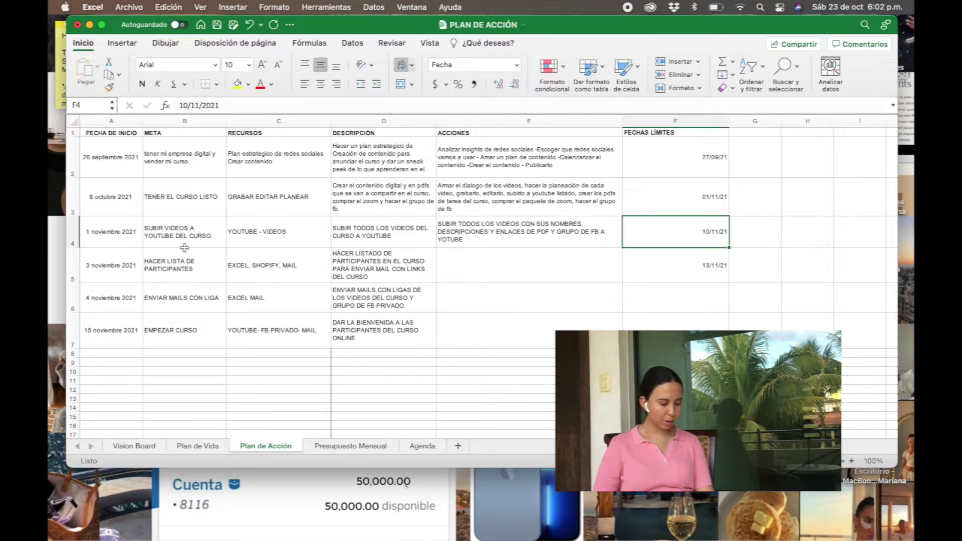
Review the remaining action plan rows 5 to 7, covering the participant list, link e-mails and course start
{"action": "left_click", "coordinate": [116, 271]}
{"action": "key", "text": "Right"}
{"action": "key", "text": "Right"}
{"action": "key", "text": "Right"}
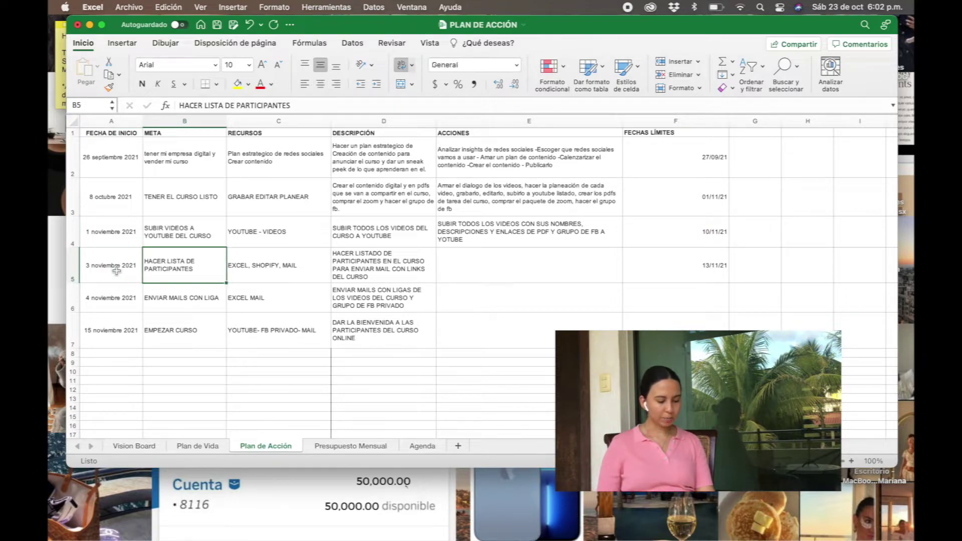
{"action": "left_click_drag", "start_coordinate": [94, 297], "coordinate": [360, 330]}
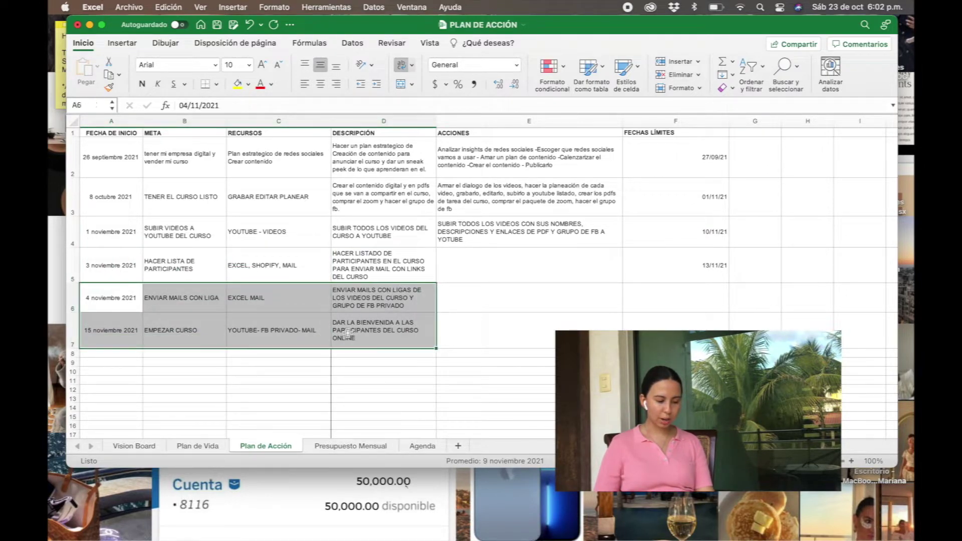
Read the instruction note about start dates and deadlines below the action plan table, and return to the table
{"action": "left_click", "coordinate": [499, 329]}
{"action": "scroll", "coordinate": [499, 329], "scroll_direction": "down", "scroll_amount": 6}
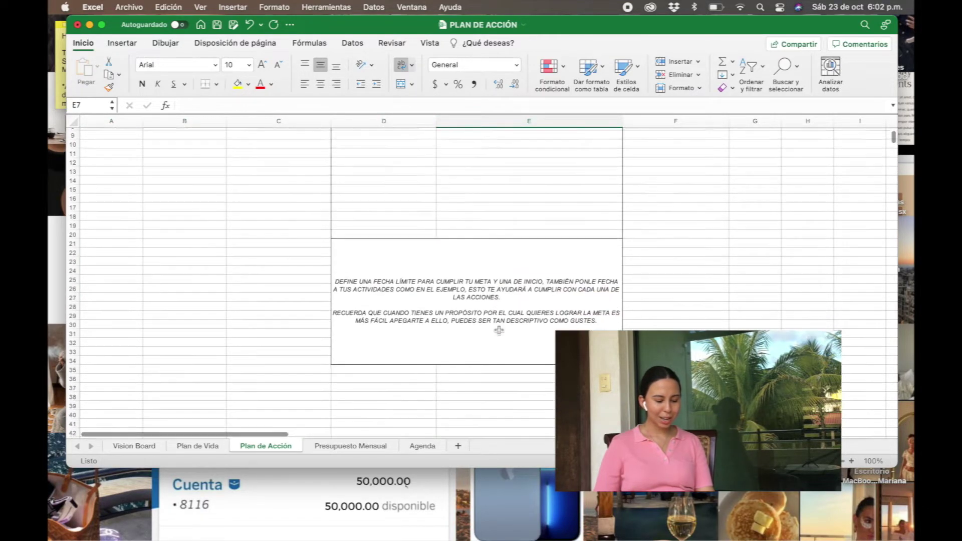
{"action": "scroll", "coordinate": [499, 329], "scroll_direction": "up", "scroll_amount": 6}
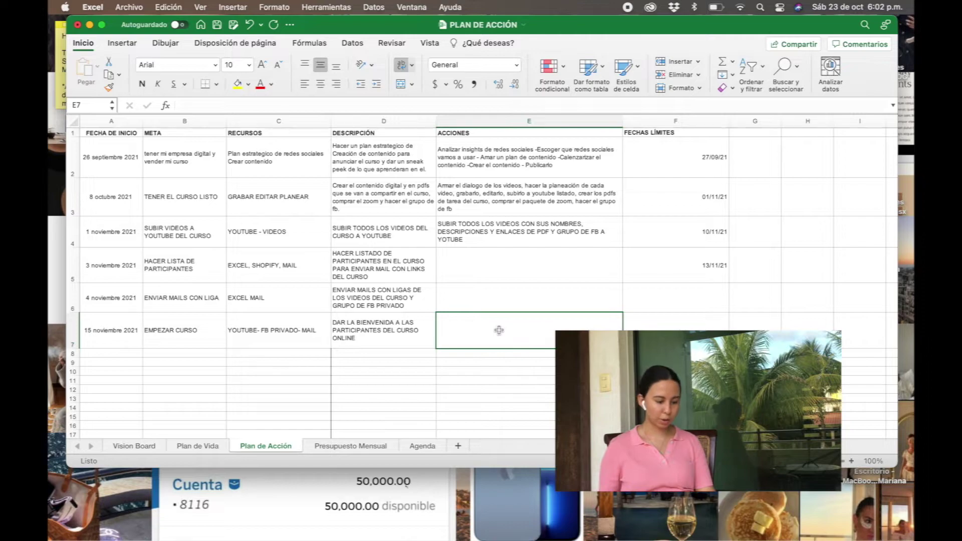
Review the Presupuesto Mensual sheet, covering the expense and income tables and the Sueldo entry
{"action": "left_click", "coordinate": [337, 446]}
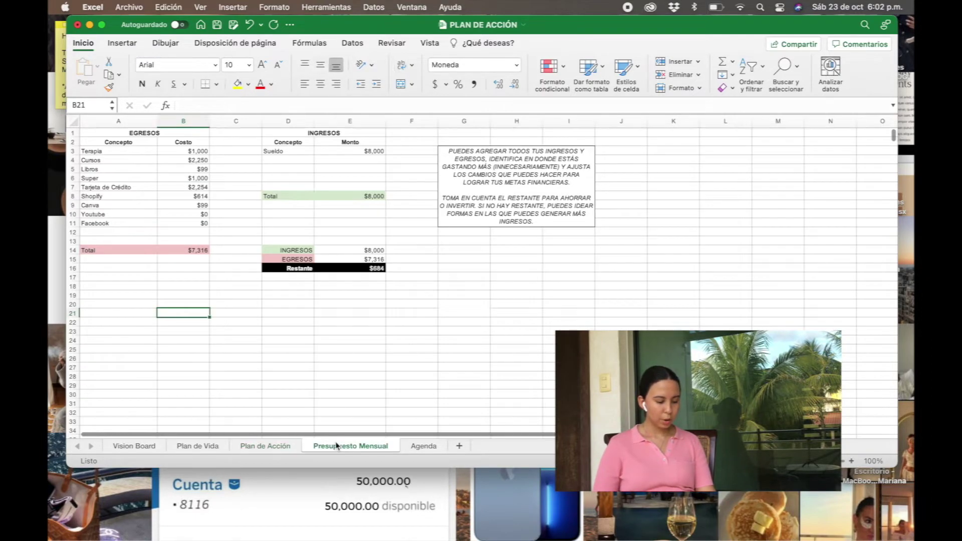
{"action": "left_click_drag", "start_coordinate": [103, 151], "coordinate": [353, 299]}
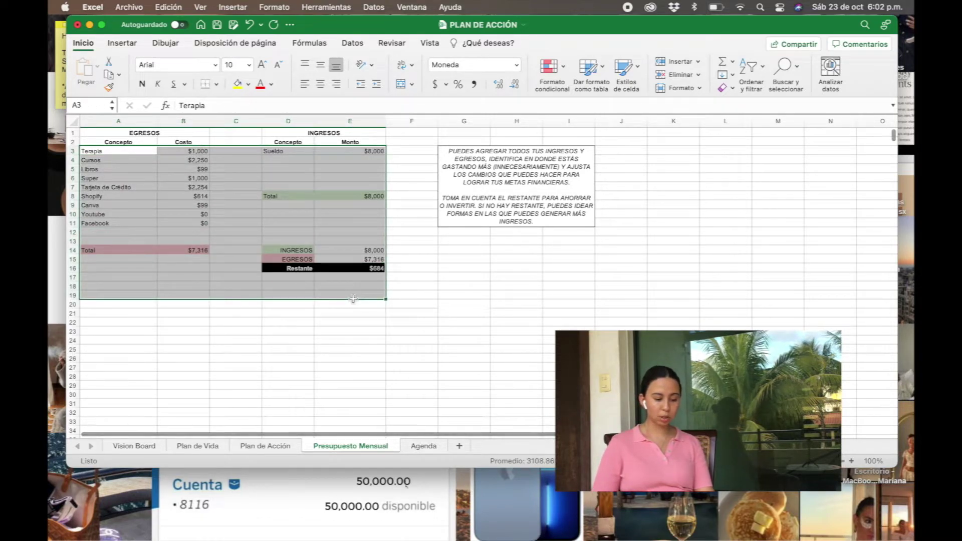
{"action": "left_click", "coordinate": [444, 333]}
{"action": "left_click", "coordinate": [266, 151]}
{"action": "left_click_drag", "start_coordinate": [265, 150], "coordinate": [354, 152]}
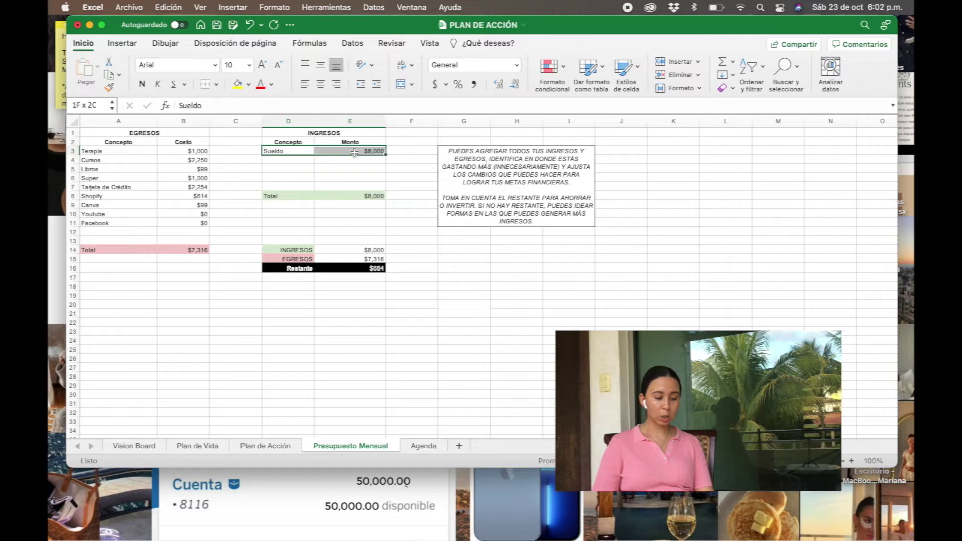
{"action": "left_click", "coordinate": [392, 282]}
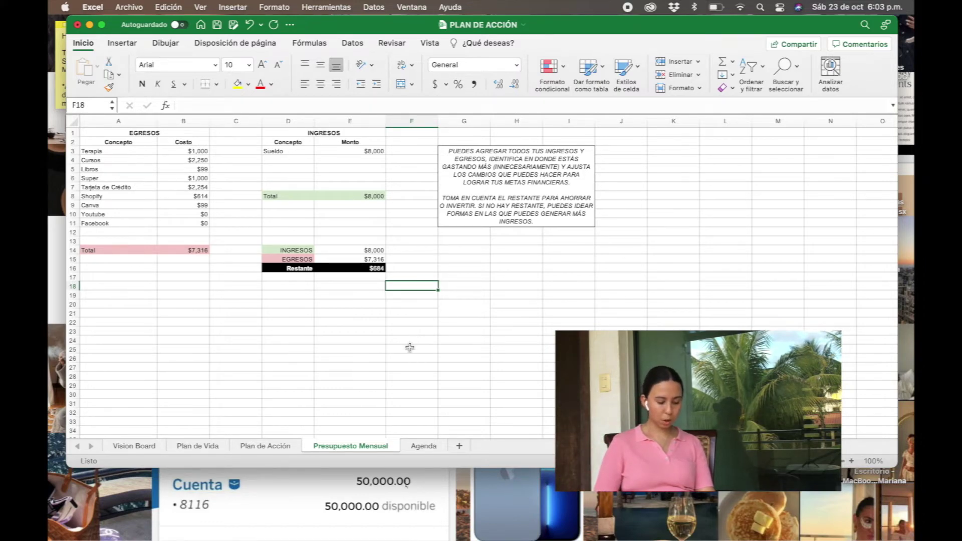
Review the Agenda sheet's ÁREAS colour legend, from Tatagapa to Marca Personal, and the full weekly schedule from Lunes to Domingo
{"action": "left_click", "coordinate": [417, 449]}
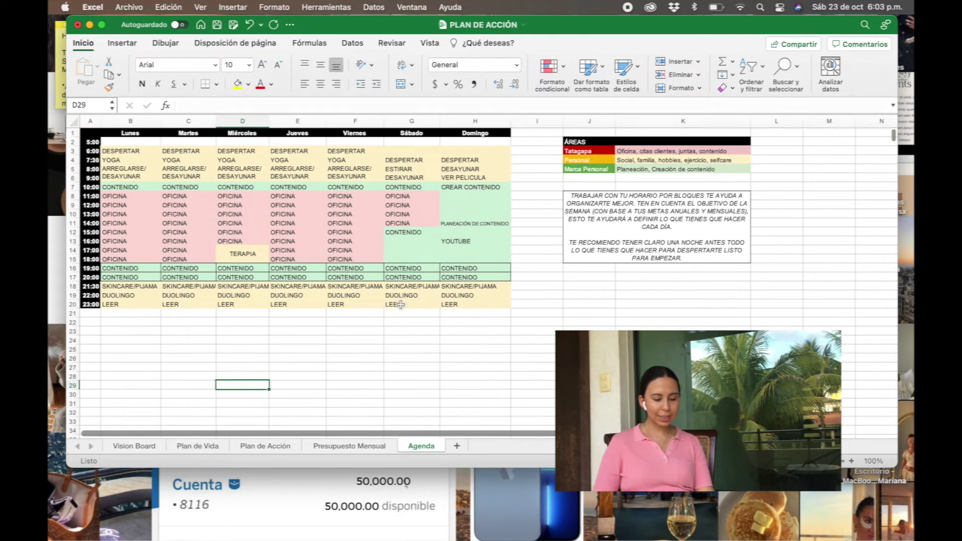
{"action": "left_click_drag", "start_coordinate": [580, 144], "coordinate": [675, 152]}
{"action": "left_click_drag", "start_coordinate": [590, 161], "coordinate": [713, 170]}
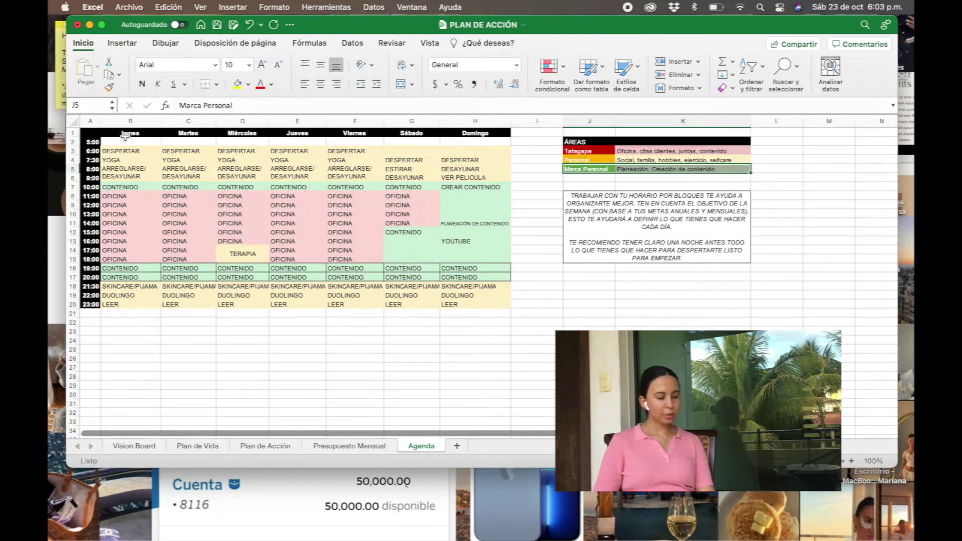
{"action": "left_click_drag", "start_coordinate": [104, 136], "coordinate": [508, 305]}
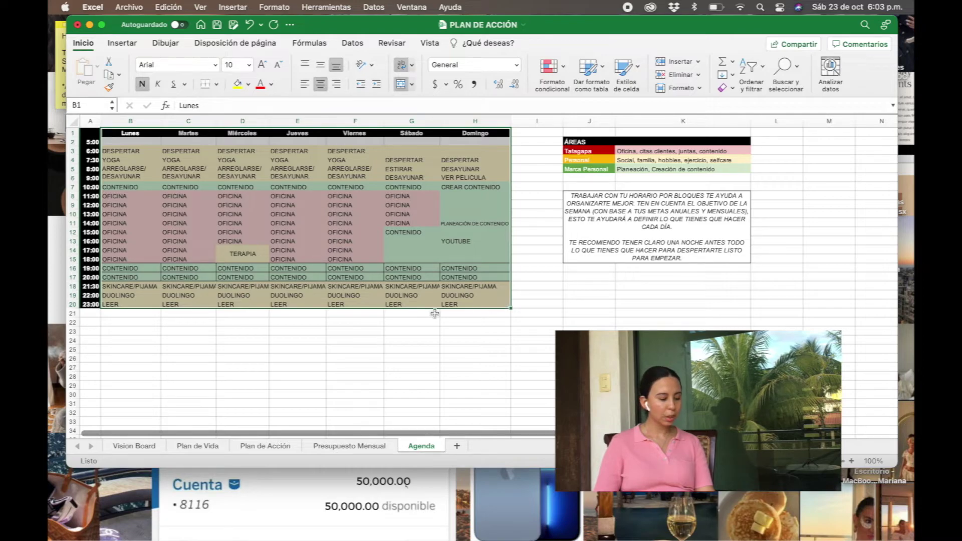
{"action": "left_click", "coordinate": [251, 354]}
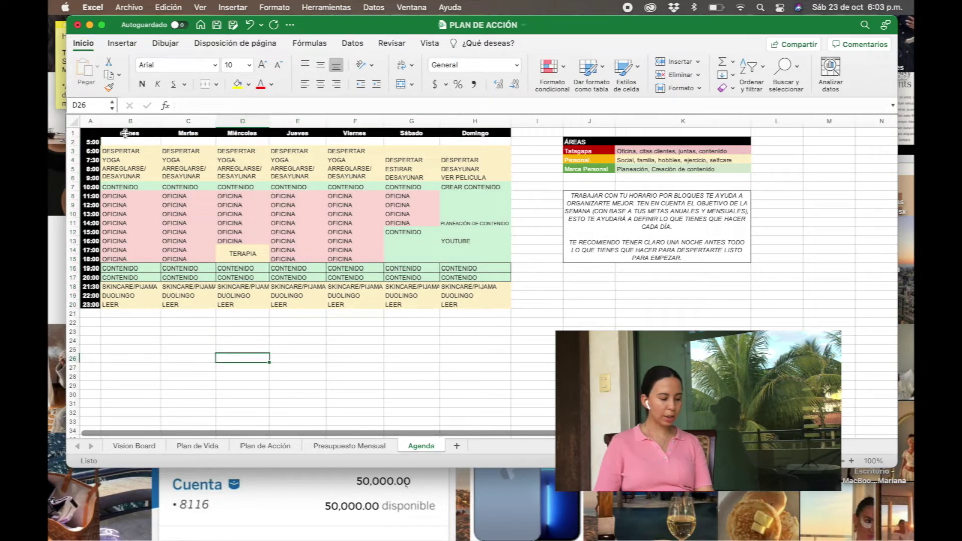
Examine the Agenda's time blocks: the Lunes column, weekday OFICINA hours, weekend content hours and weekday morning routine
{"action": "left_click_drag", "start_coordinate": [125, 132], "coordinate": [137, 301]}
{"action": "left_click_drag", "start_coordinate": [115, 196], "coordinate": [374, 263]}
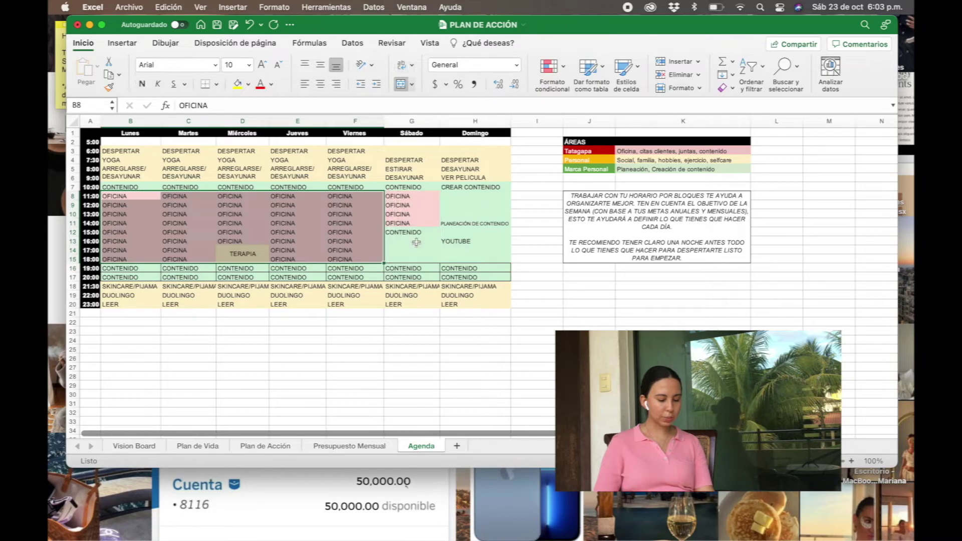
{"action": "left_click_drag", "start_coordinate": [404, 232], "coordinate": [491, 284]}
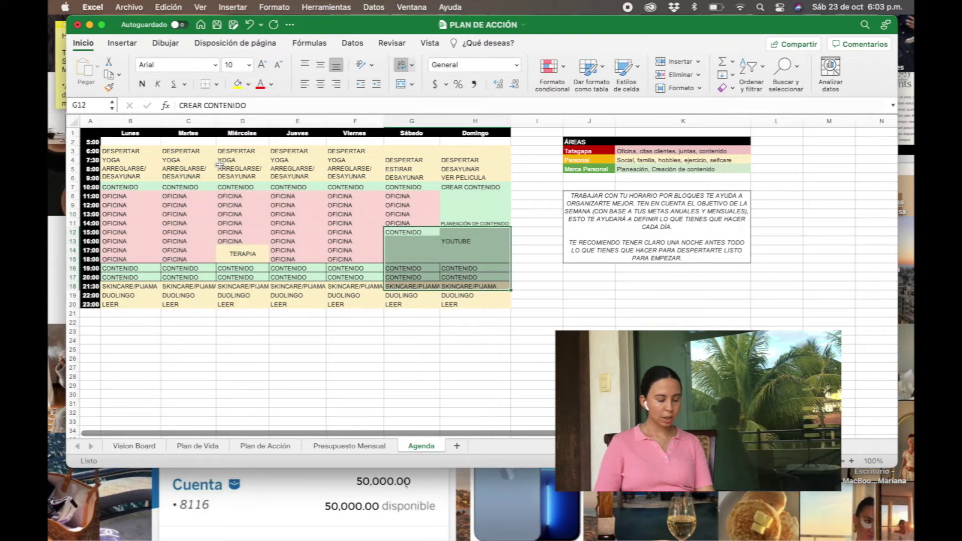
{"action": "left_click_drag", "start_coordinate": [137, 152], "coordinate": [361, 188]}
{"action": "left_click", "coordinate": [307, 311]}
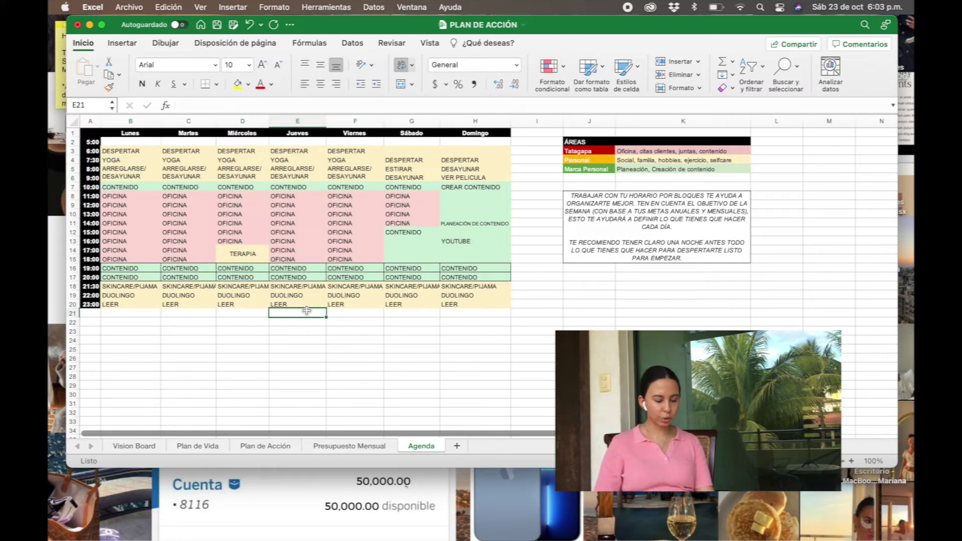
Close the PLAN DE ACCIÓN workbook and return to the desktop
{"action": "left_click", "coordinate": [373, 348]}
{"action": "left_click", "coordinate": [78, 24]}
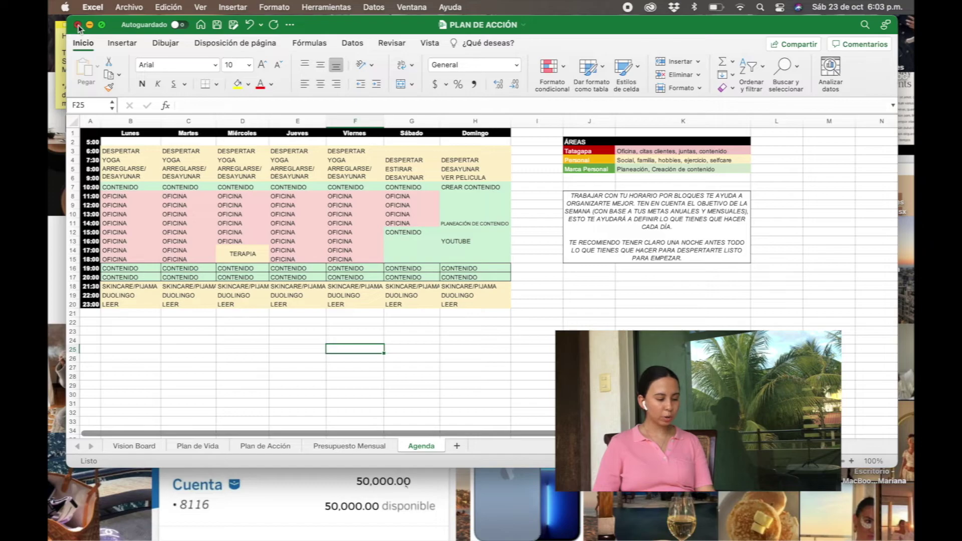
{"action": "left_click", "coordinate": [480, 265]}
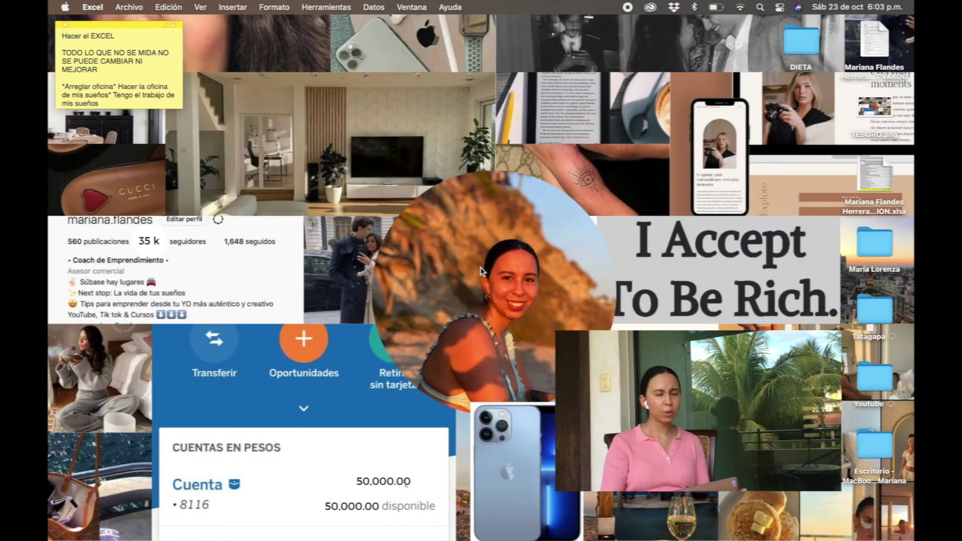